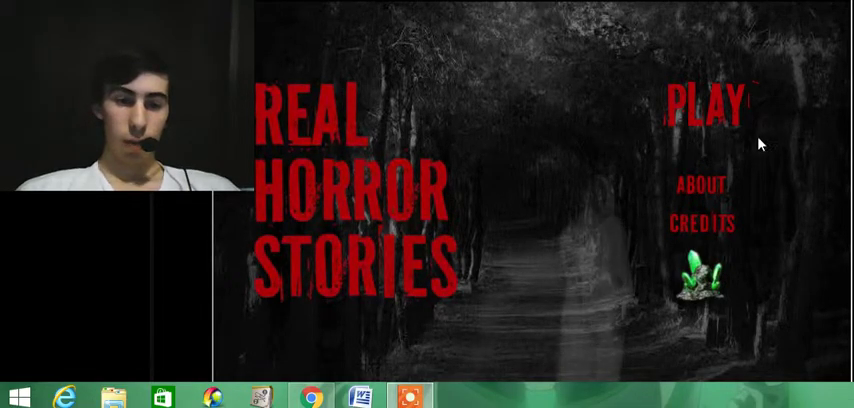
# Step: Continue the saved game from the main menu to load the dark forest scene
pyautogui.click(713, 112)
pyautogui.click(699, 216)
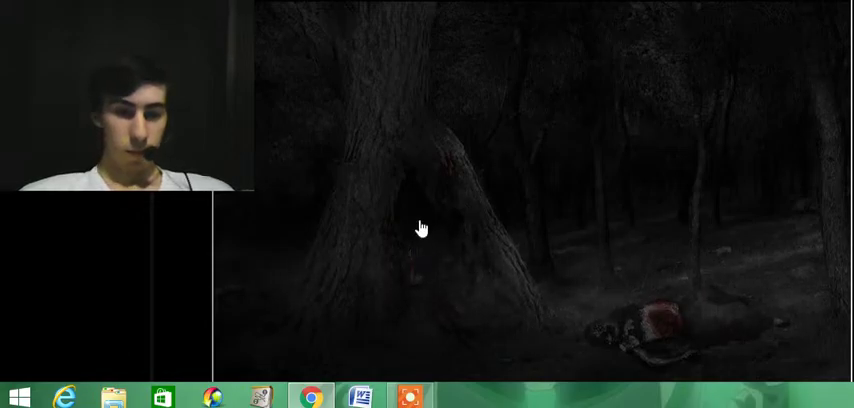
# Step: Light the candle beside the tree trunk and examine the body on the ground
pyautogui.click(418, 286)
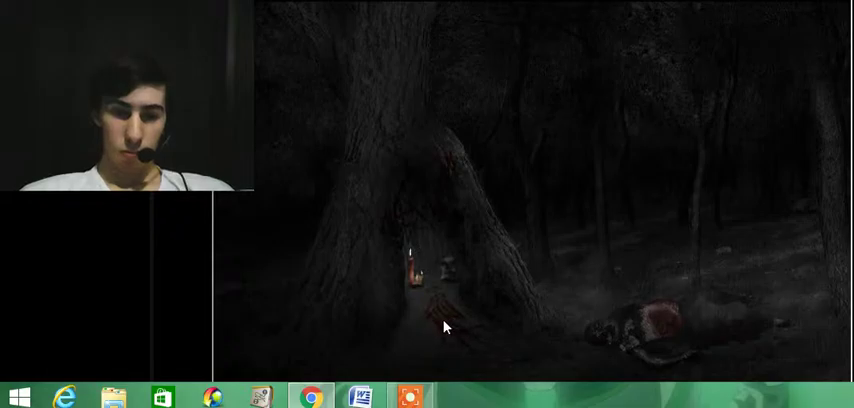
pyautogui.click(660, 336)
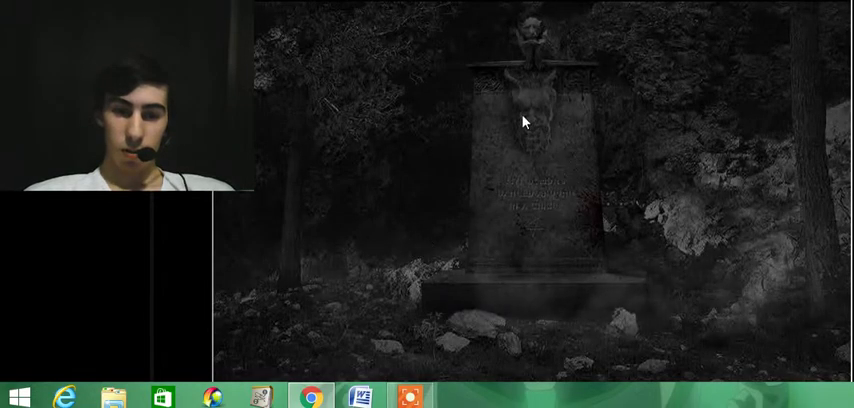
pyautogui.click(533, 208)
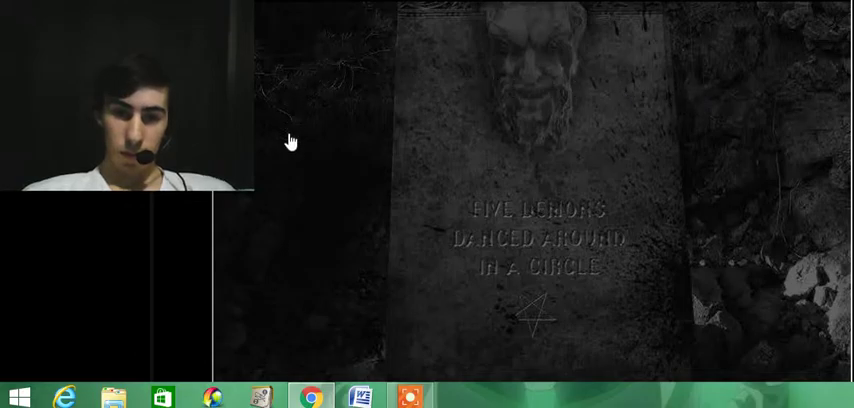
pyautogui.click(313, 328)
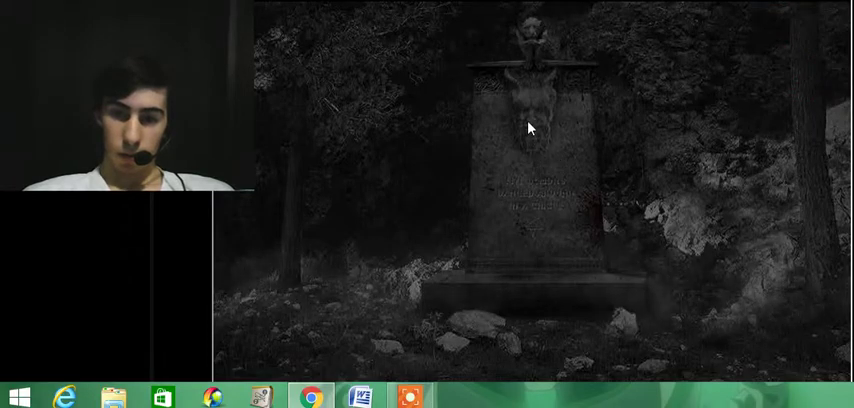
pyautogui.click(538, 187)
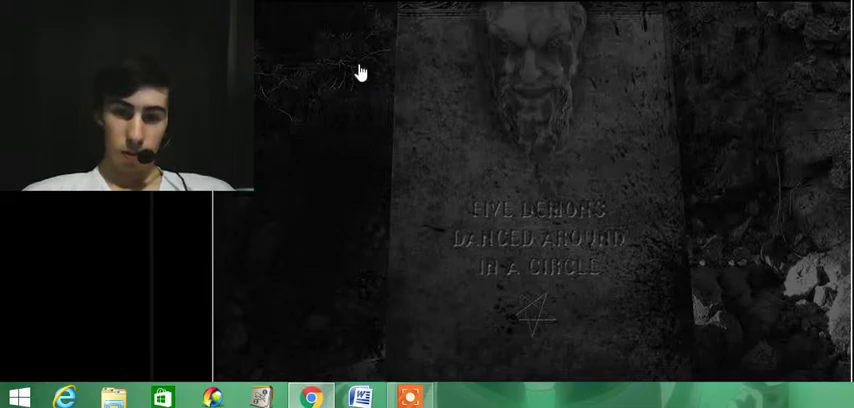
pyautogui.click(291, 345)
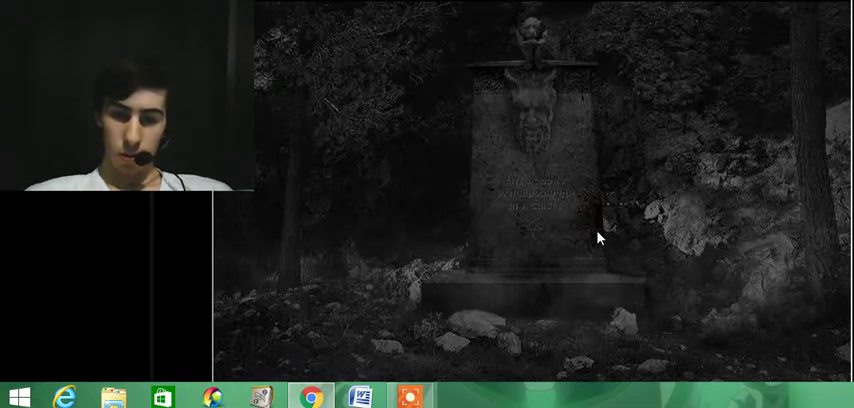
pyautogui.click(560, 215)
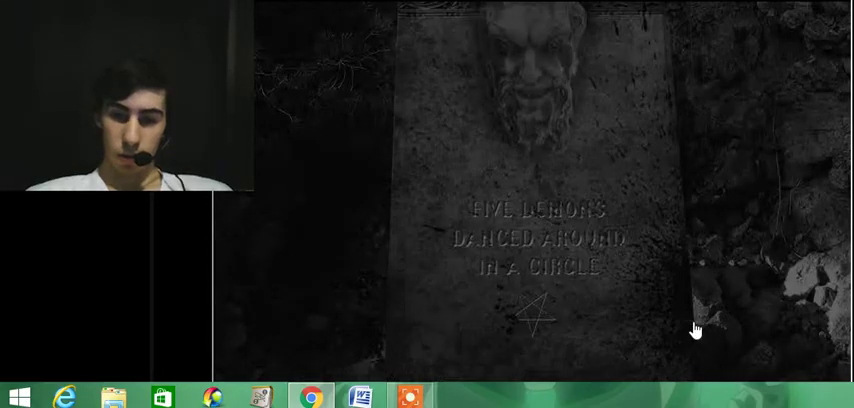
pyautogui.click(362, 318)
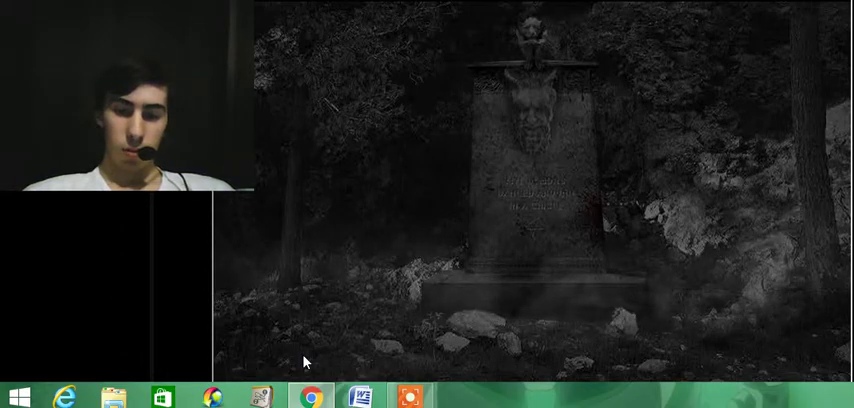
pyautogui.click(545, 240)
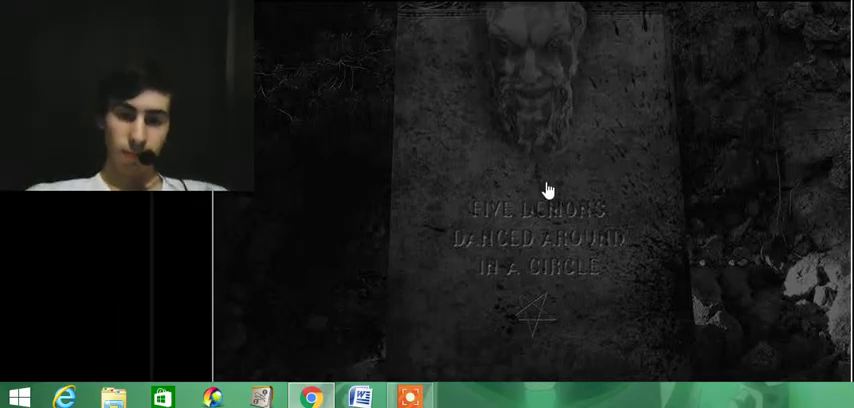
pyautogui.click(298, 372)
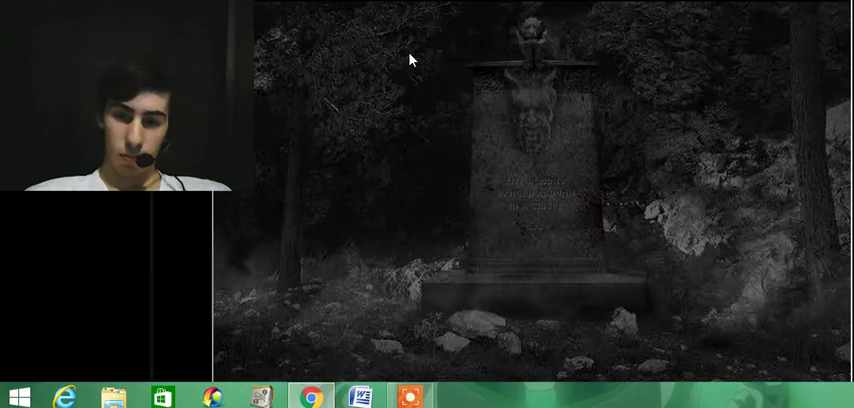
pyautogui.click(515, 210)
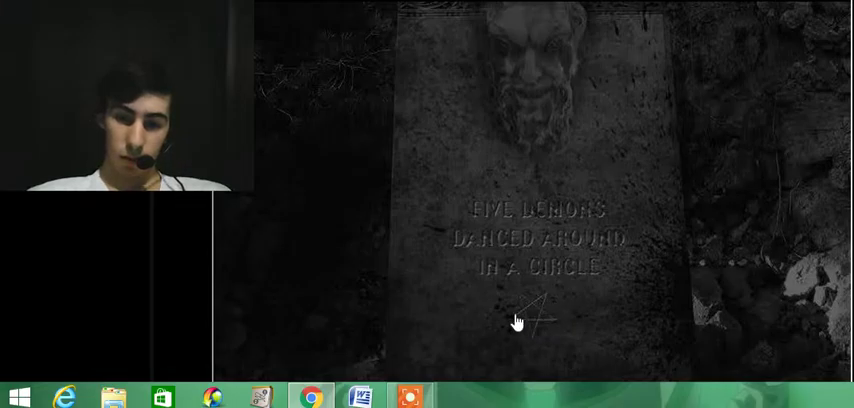
pyautogui.moveTo(563, 303)
pyautogui.mouseDown()
pyautogui.moveTo(536, 334)
pyautogui.moveTo(518, 327)
pyautogui.mouseUp()
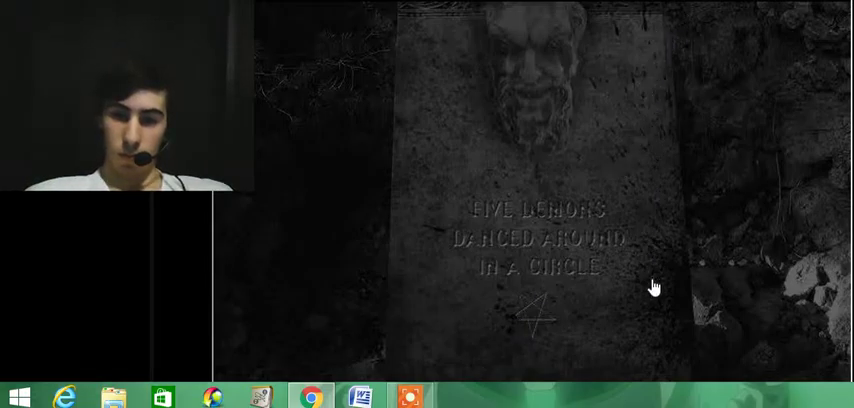
pyautogui.click(733, 314)
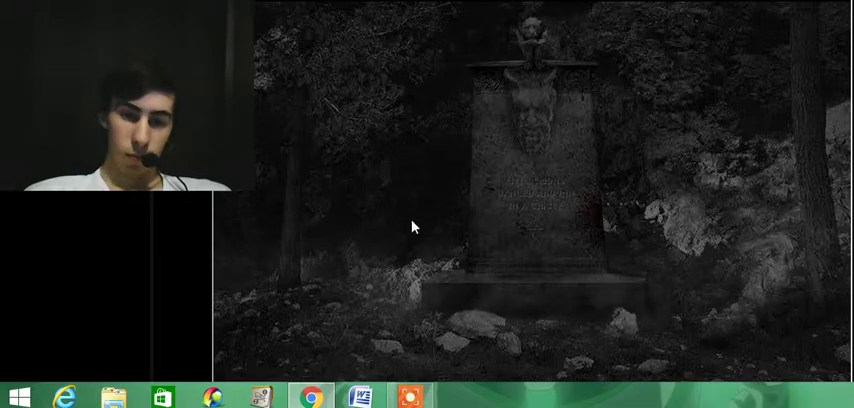
pyautogui.click(540, 175)
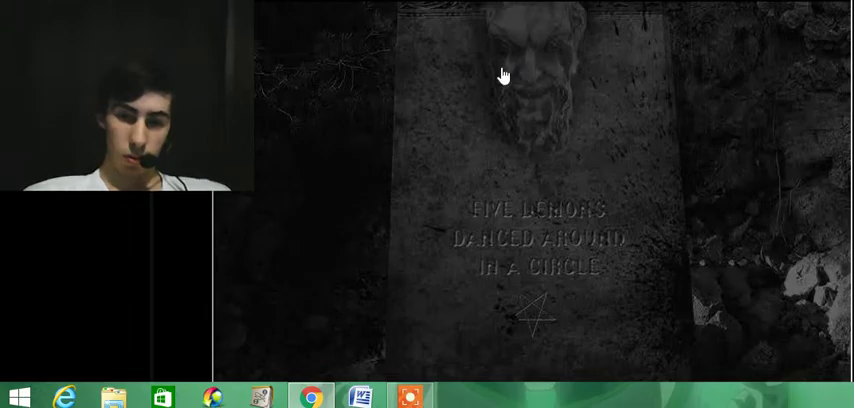
pyautogui.click(293, 309)
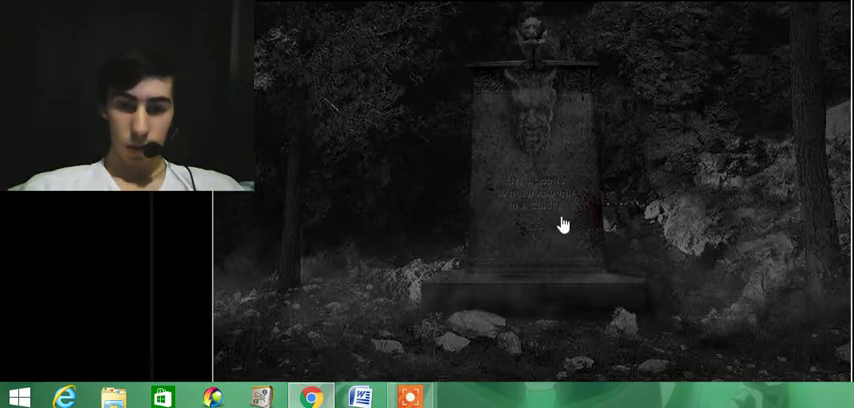
pyautogui.click(560, 225)
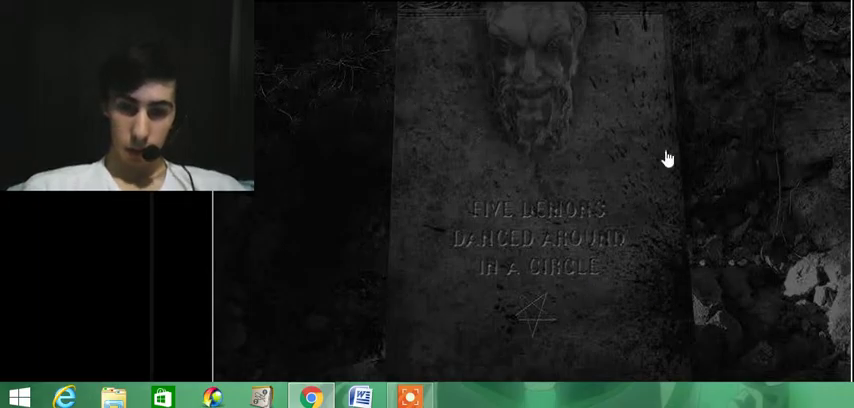
pyautogui.click(770, 355)
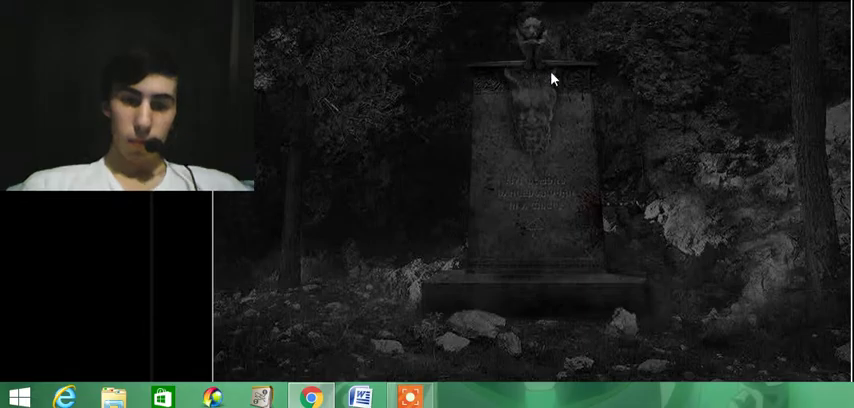
pyautogui.click(529, 197)
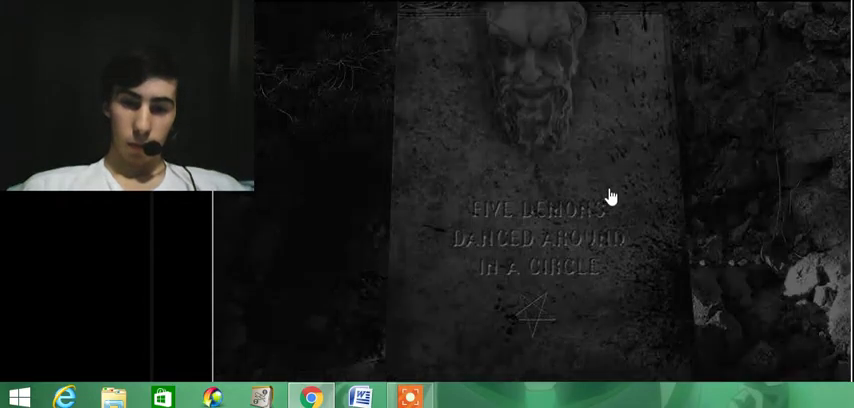
pyautogui.click(400, 310)
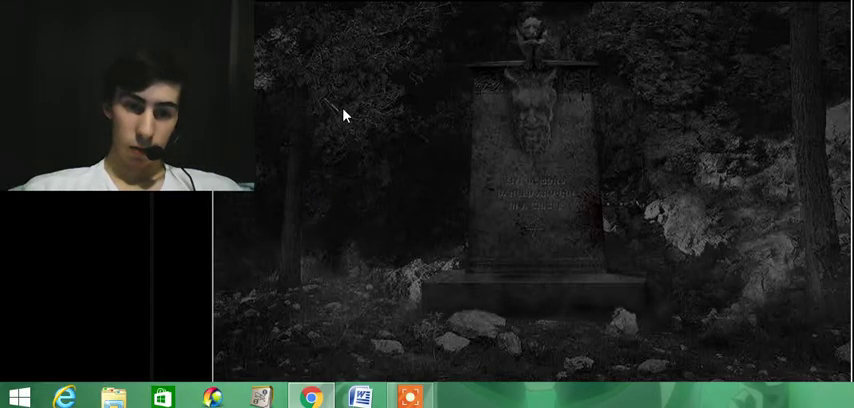
pyautogui.moveTo(242, 116)
pyautogui.mouseDown()
pyautogui.moveTo(190, 255)
pyautogui.moveTo(188, 310)
pyautogui.mouseUp()
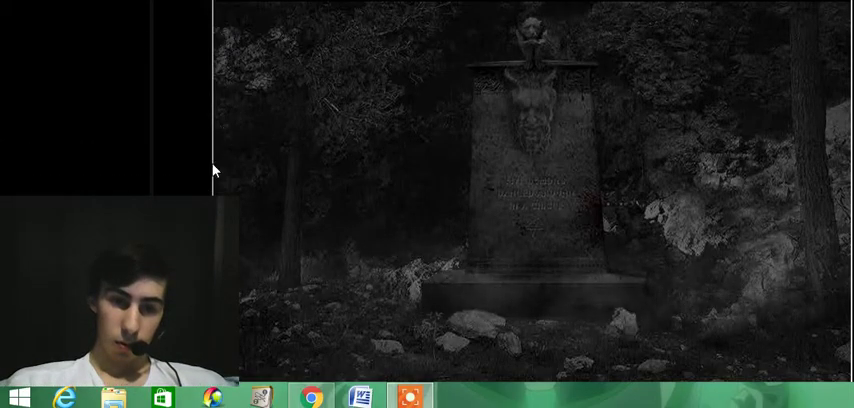
pyautogui.moveTo(190, 280); pyautogui.dragTo(183, 91)
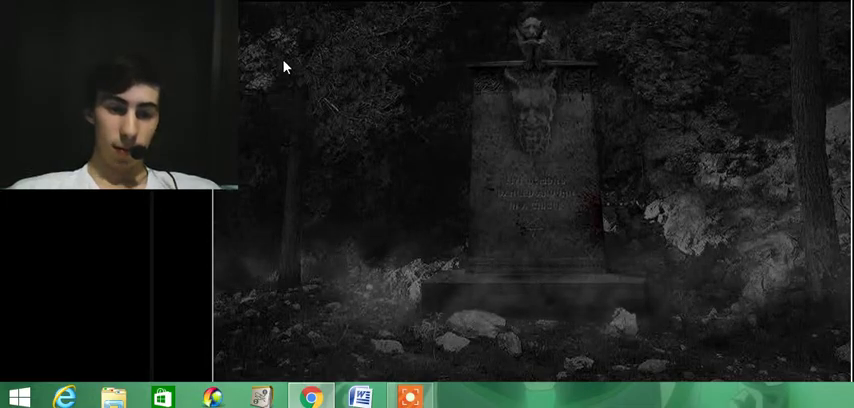
pyautogui.click(124, 71)
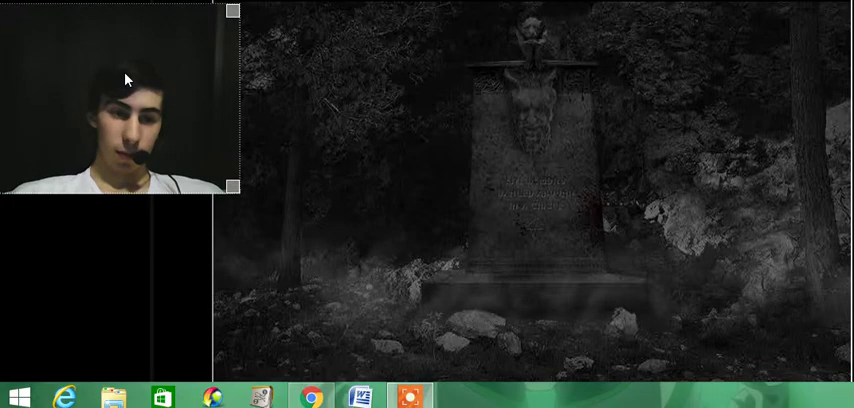
pyautogui.click(444, 42)
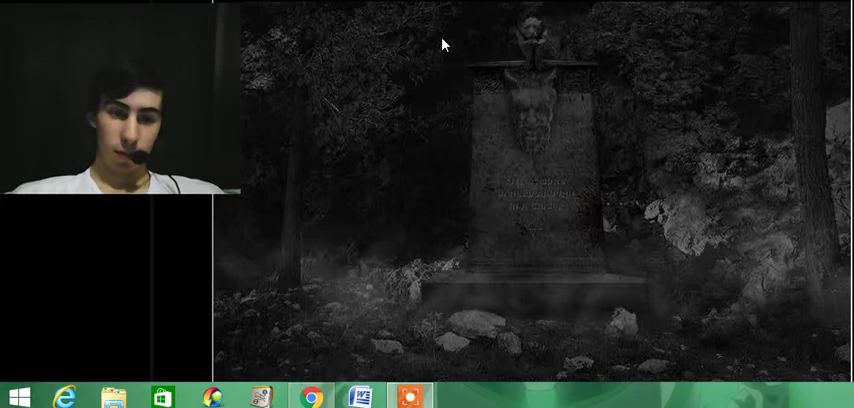
pyautogui.click(561, 176)
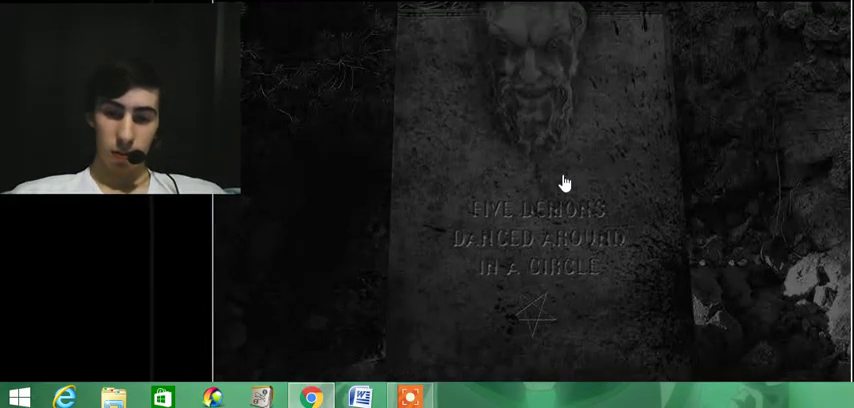
pyautogui.rightClick(564, 183)
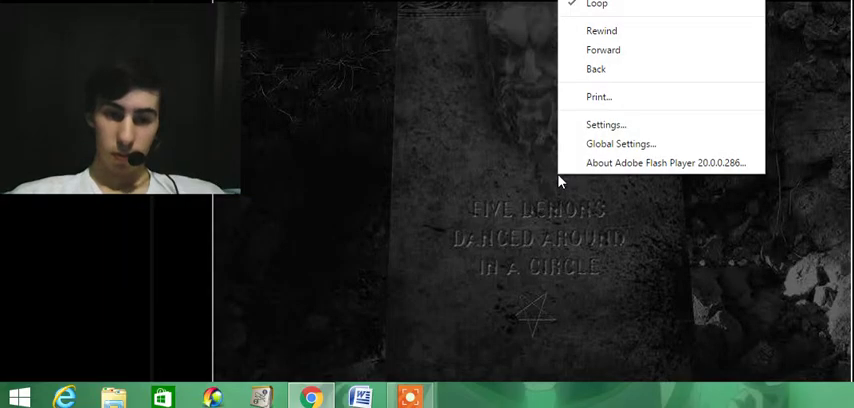
pyautogui.click(475, 154)
pyautogui.click(525, 326)
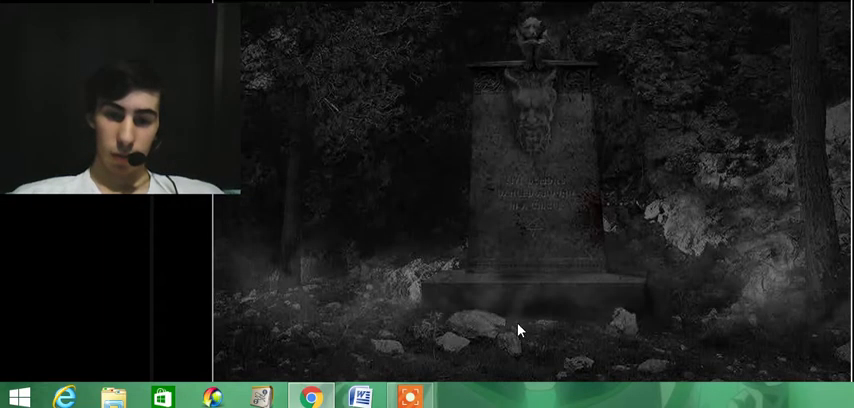
pyautogui.click(547, 291)
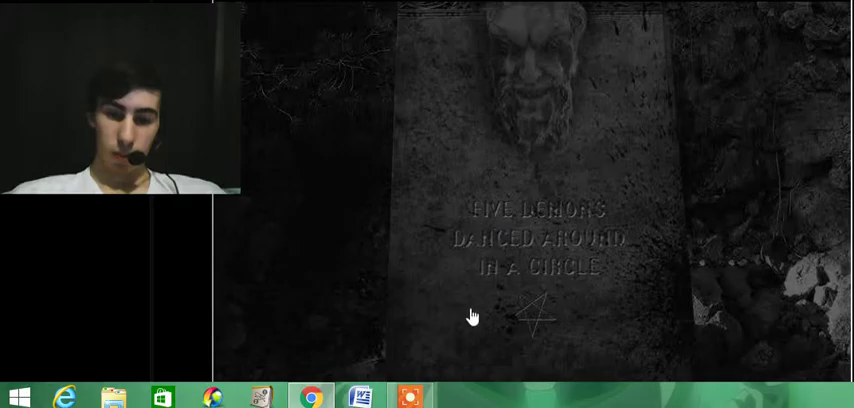
pyautogui.click(471, 315)
pyautogui.click(575, 222)
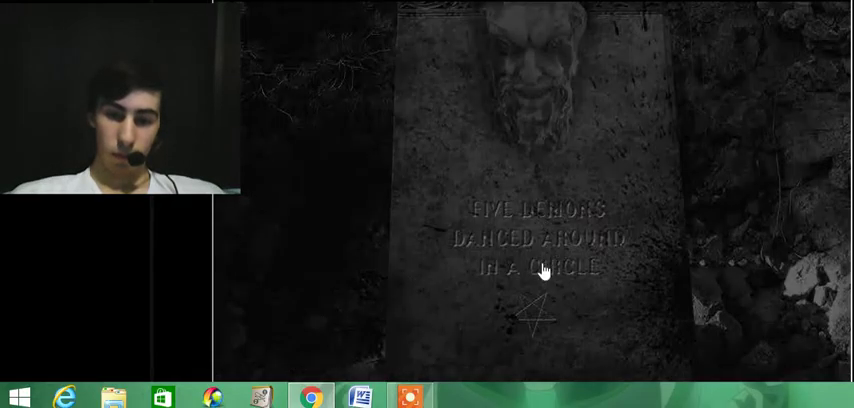
pyautogui.click(543, 362)
pyautogui.click(544, 212)
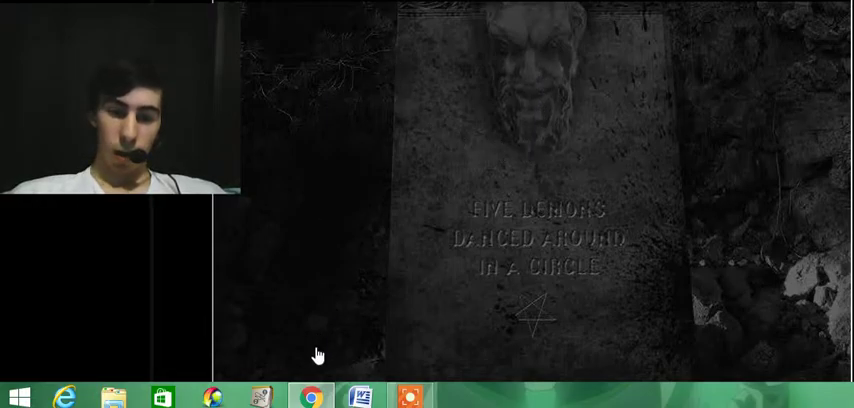
pyautogui.click(315, 354)
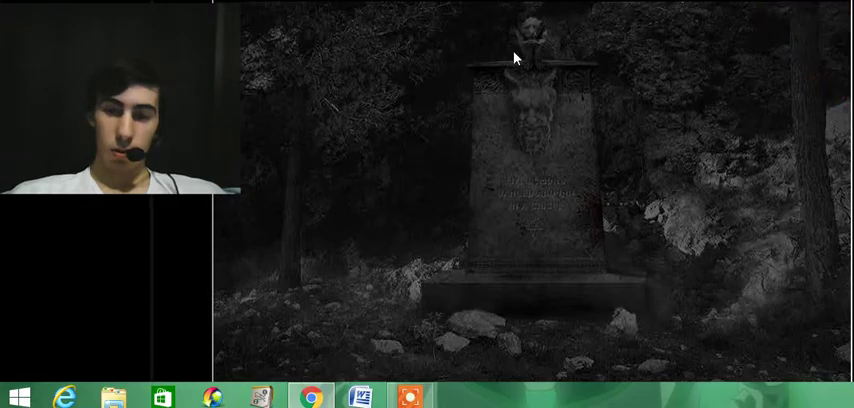
pyautogui.click(500, 196)
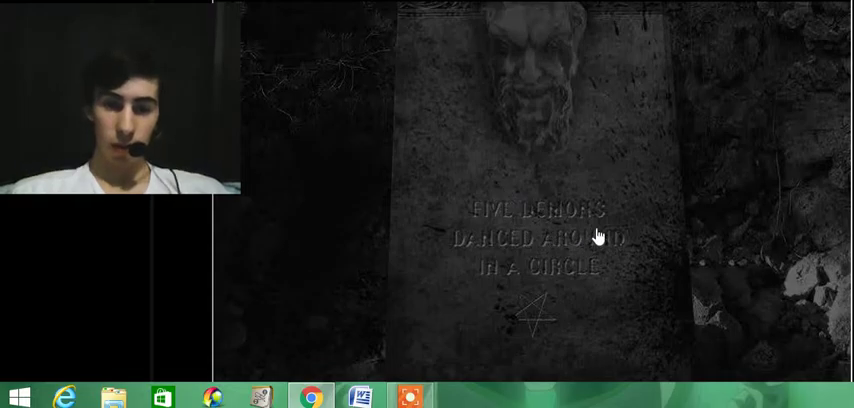
pyautogui.click(306, 327)
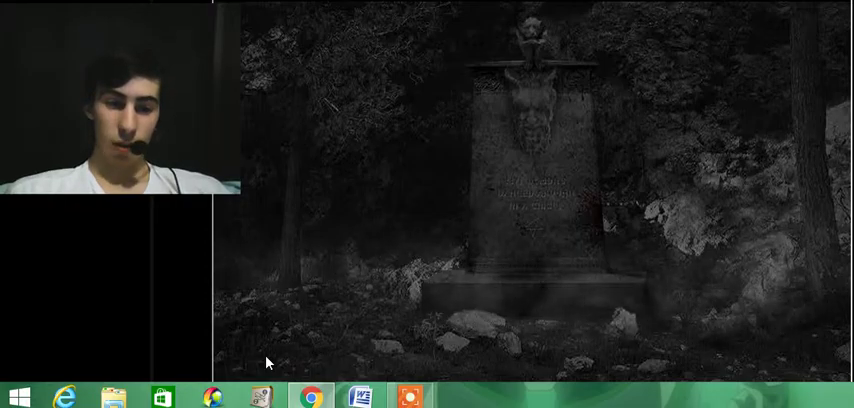
pyautogui.click(512, 222)
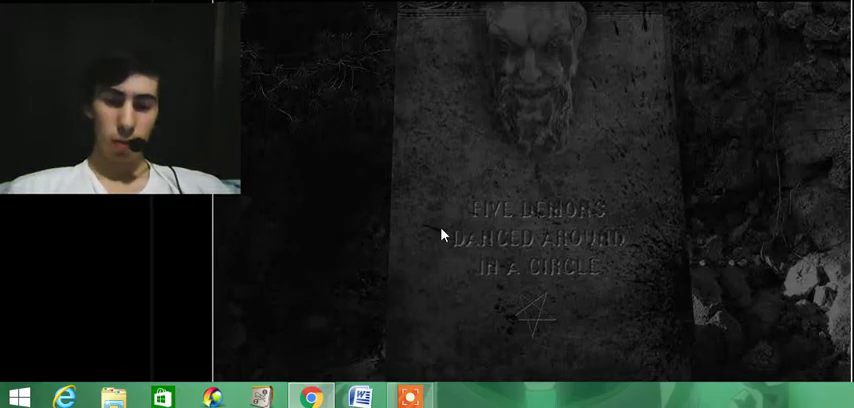
pyautogui.click(391, 362)
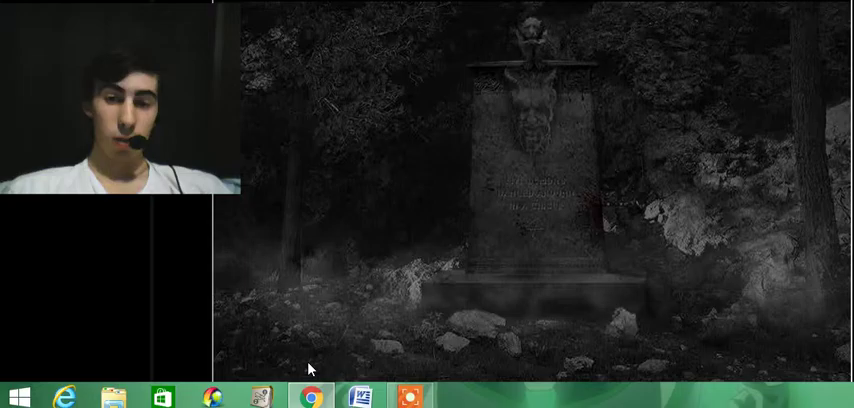
pyautogui.click(553, 218)
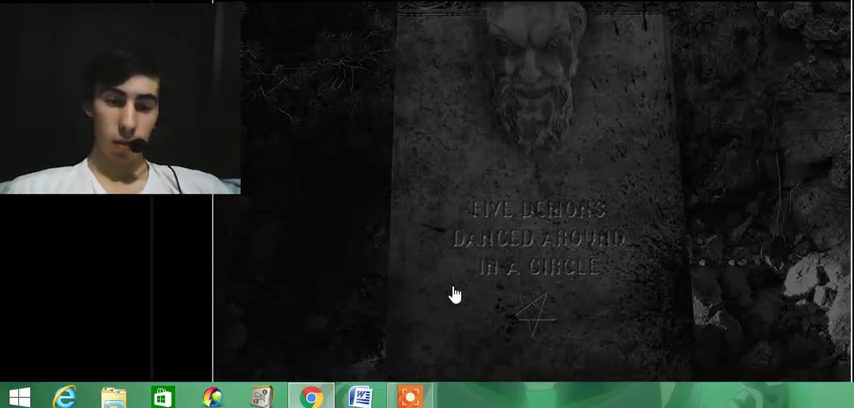
pyautogui.click(637, 302)
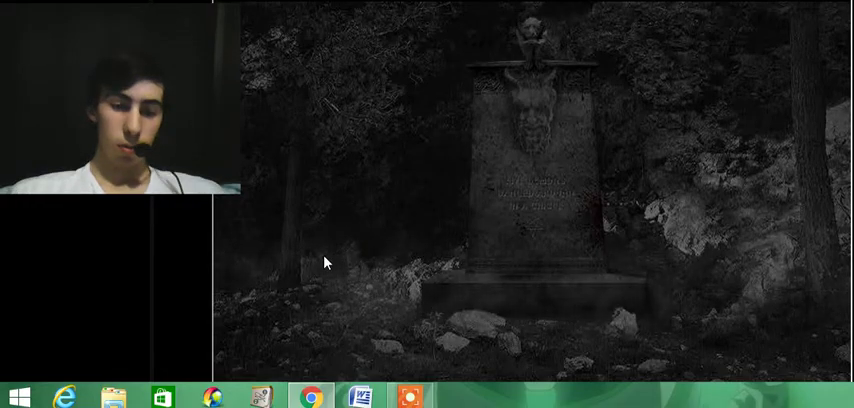
pyautogui.click(547, 210)
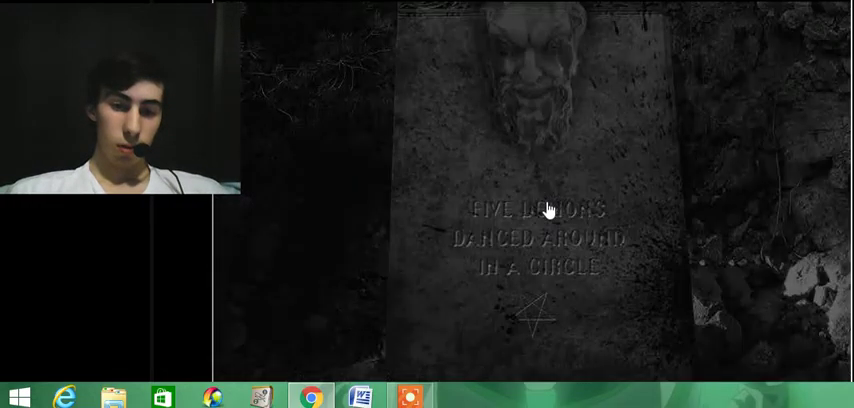
pyautogui.click(359, 377)
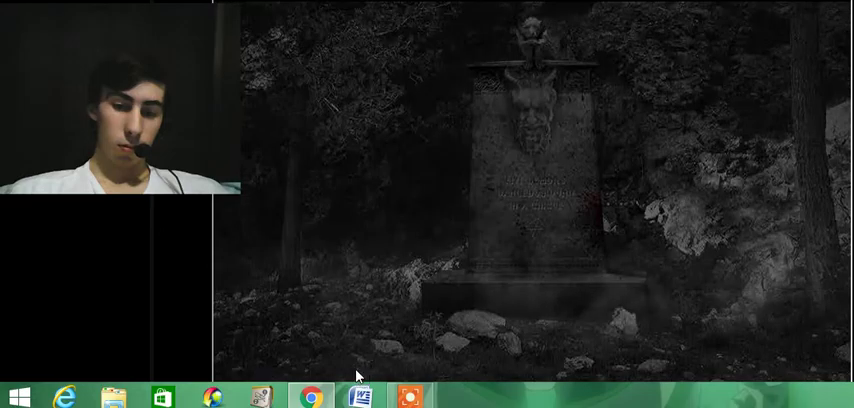
pyautogui.click(520, 212)
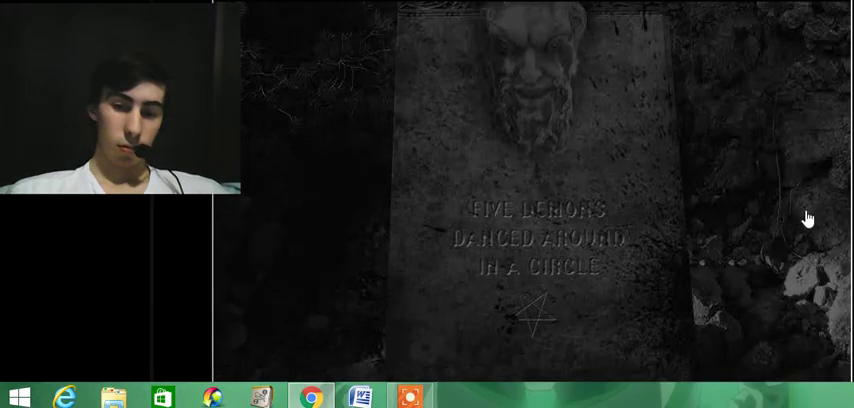
pyautogui.click(345, 350)
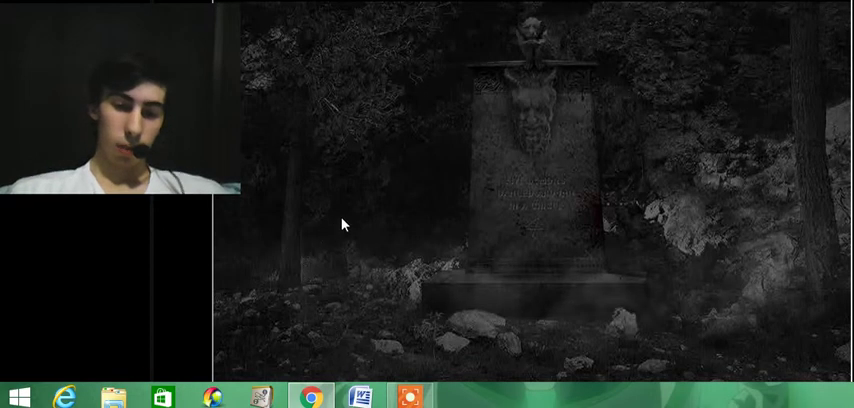